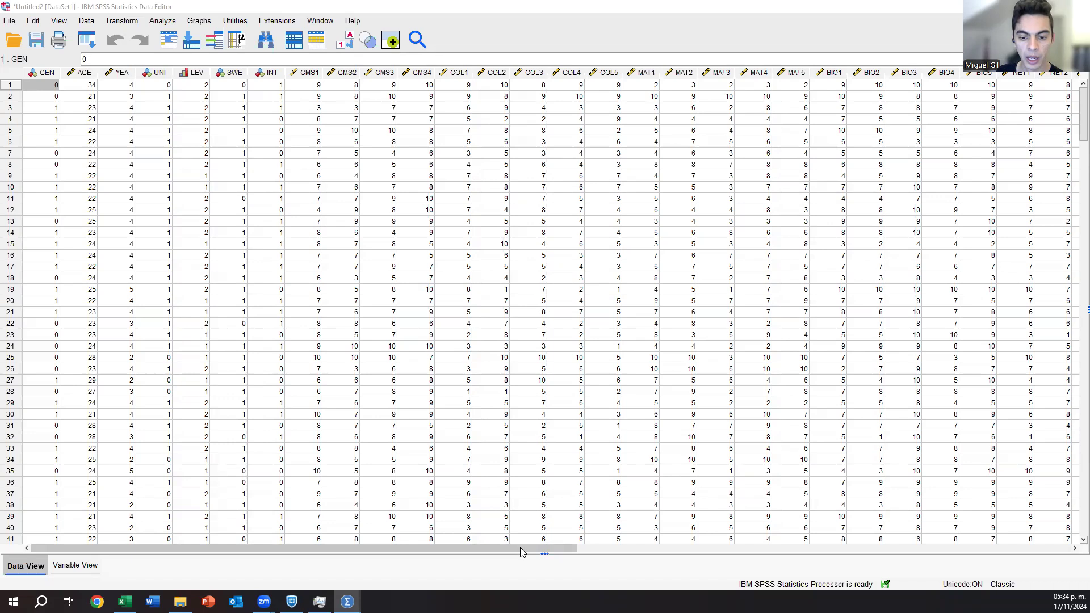
Step: Open the Descriptives dialog via Analyze > Descriptive Statistics > Descriptives
left_click_drag(518, 549, 679, 549)
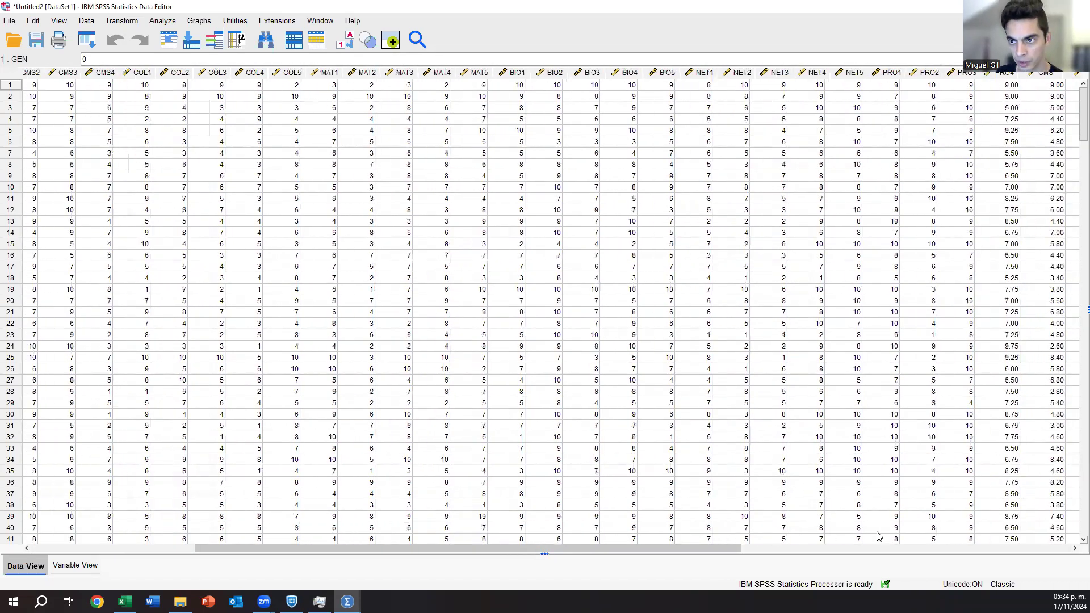
scroll(877, 536, "right", 5)
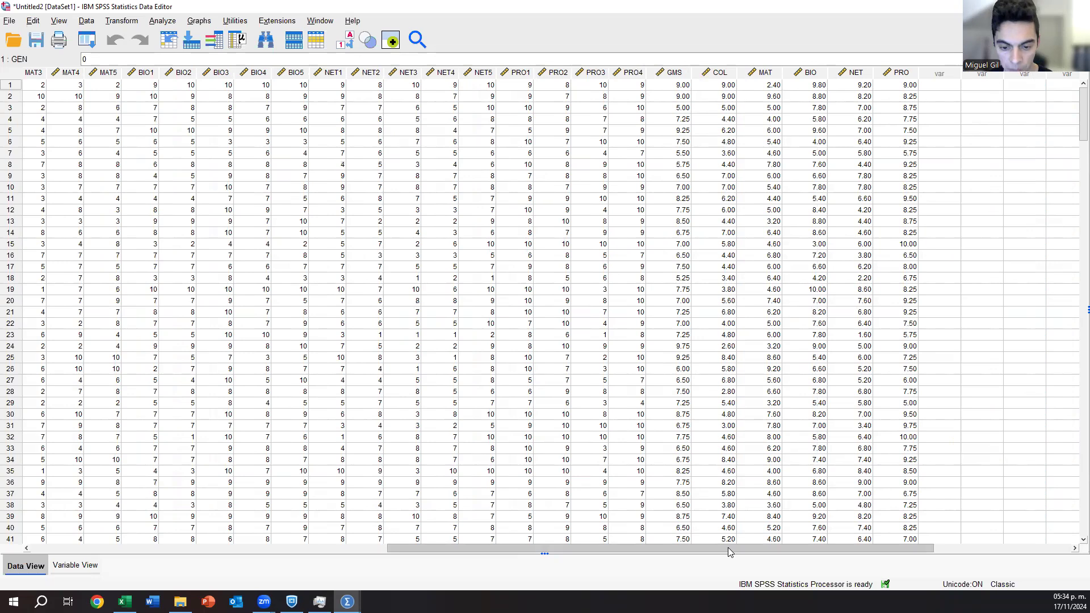
left_click_drag(589, 550, 110, 553)
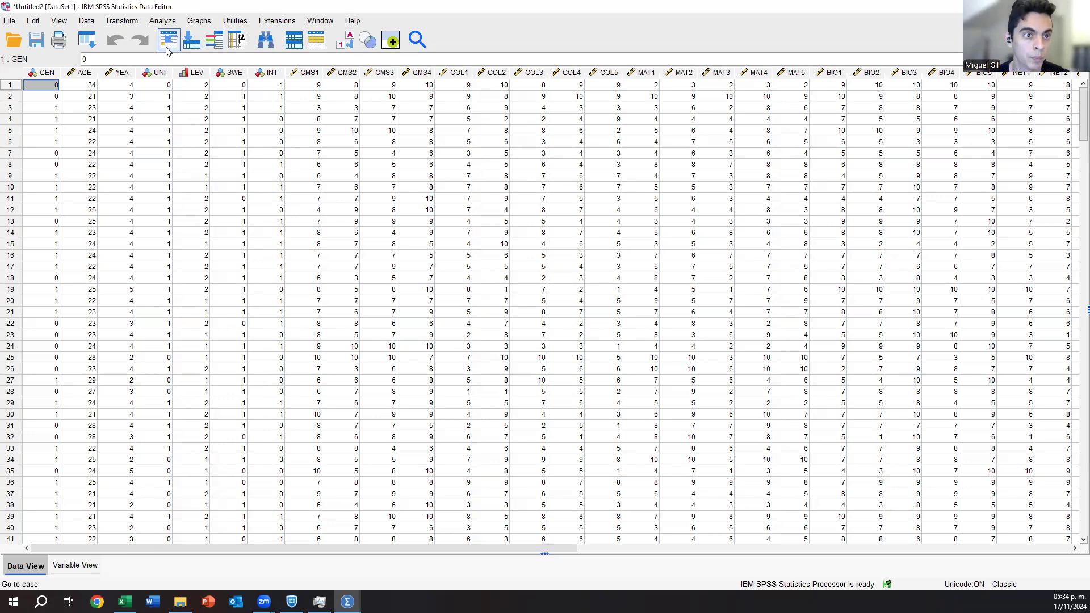
left_click(162, 20)
mouse_move(224, 198)
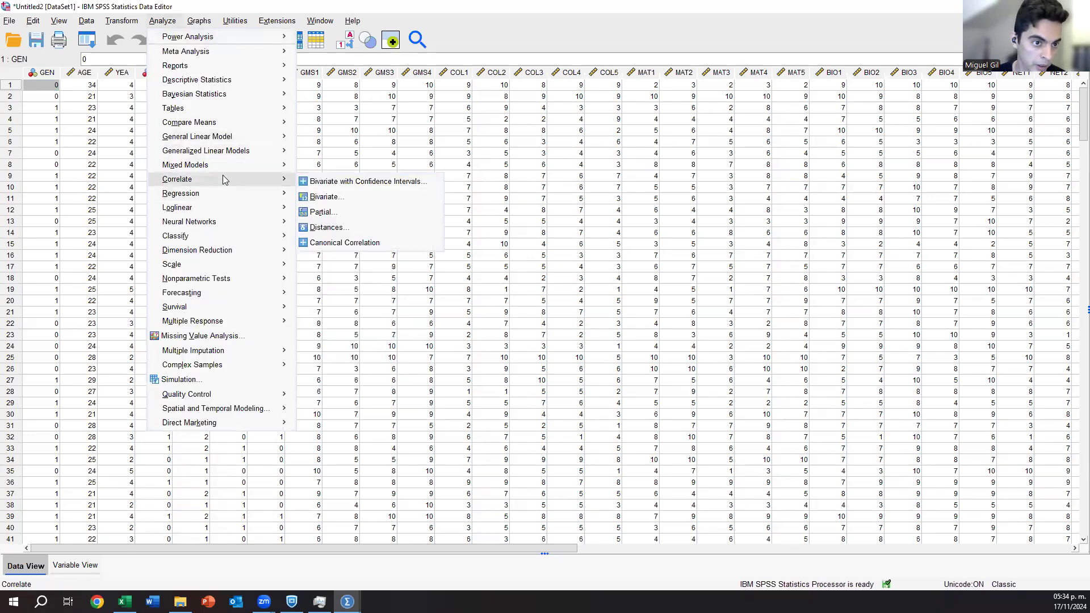
mouse_move(226, 82)
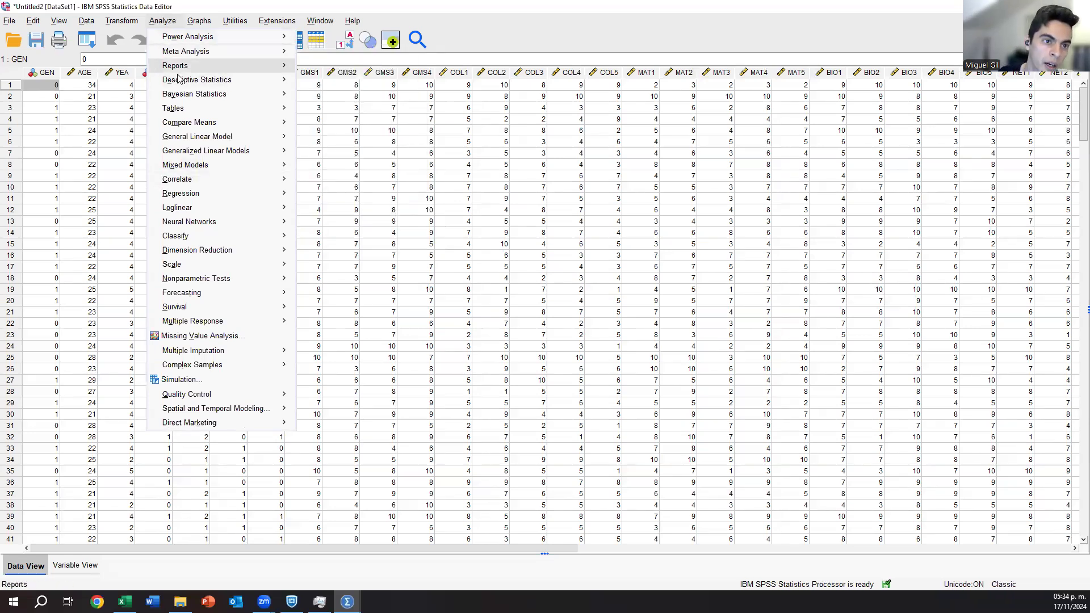
mouse_move(273, 80)
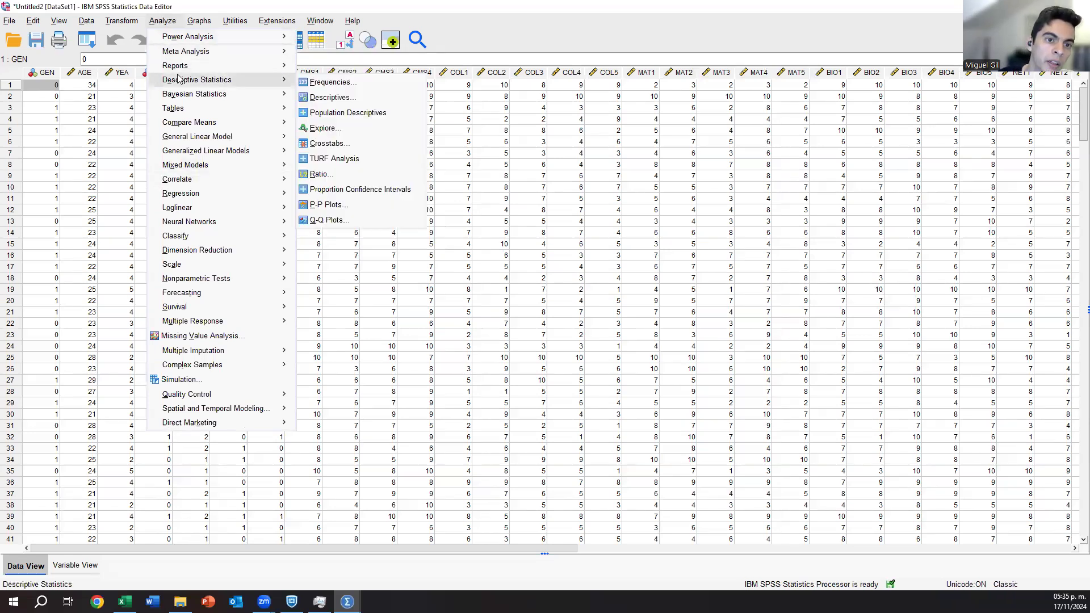
left_click(334, 98)
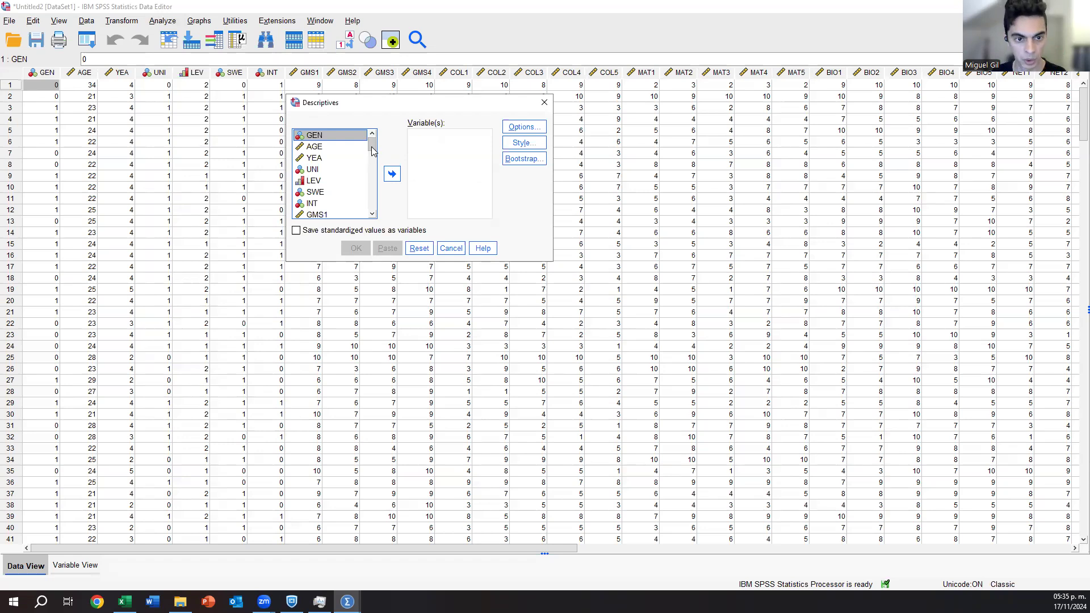
Step: Add the composites GMS, MAT and COL through PRO to the Variable(s) list
left_click_drag(371, 149, 374, 220)
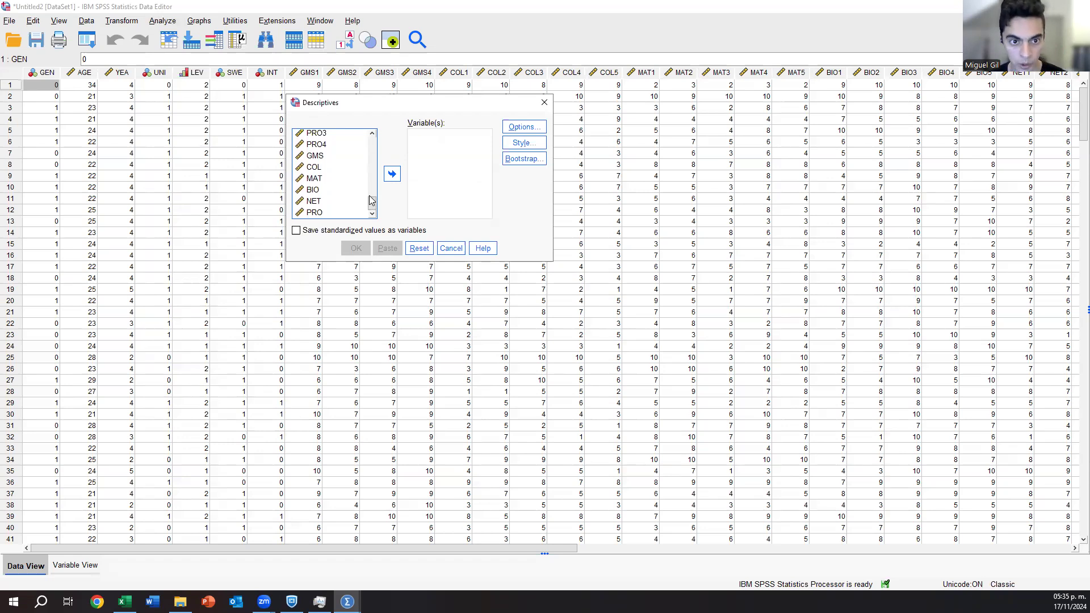
double_click(315, 157)
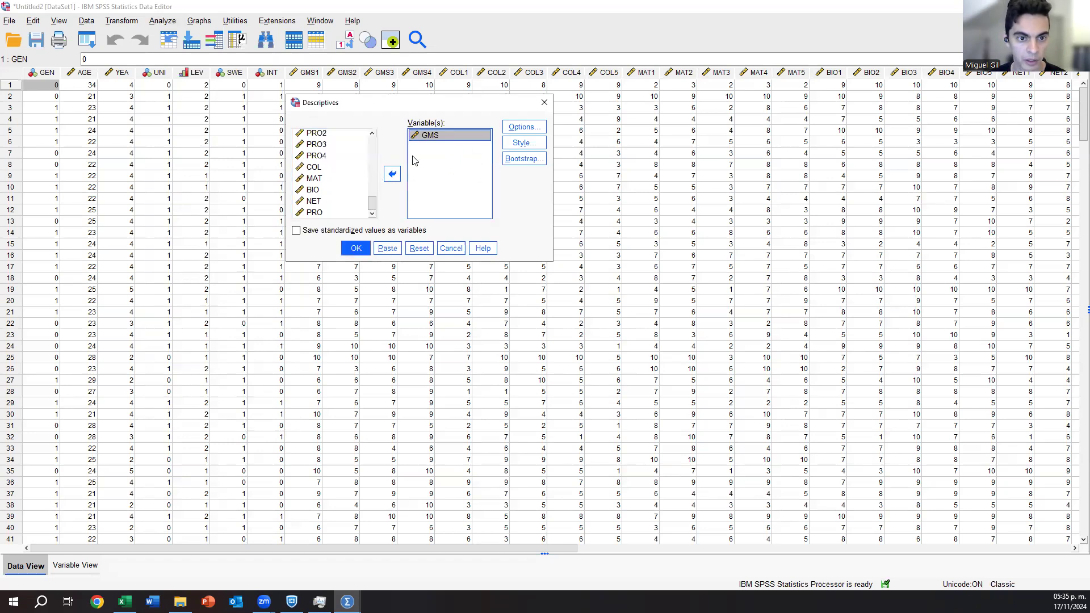
double_click(315, 180)
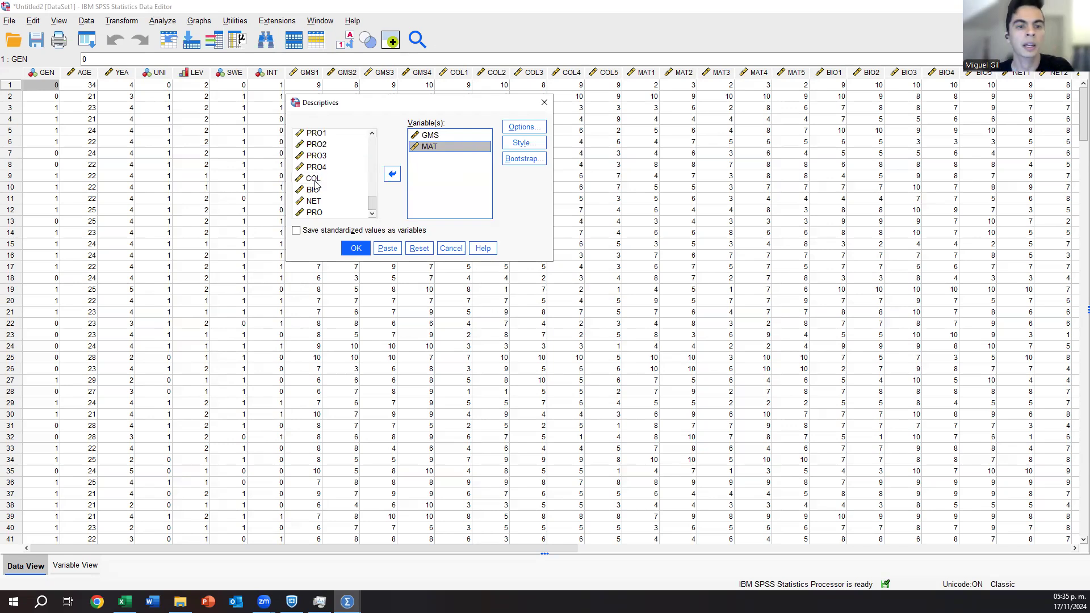
left_click(315, 181)
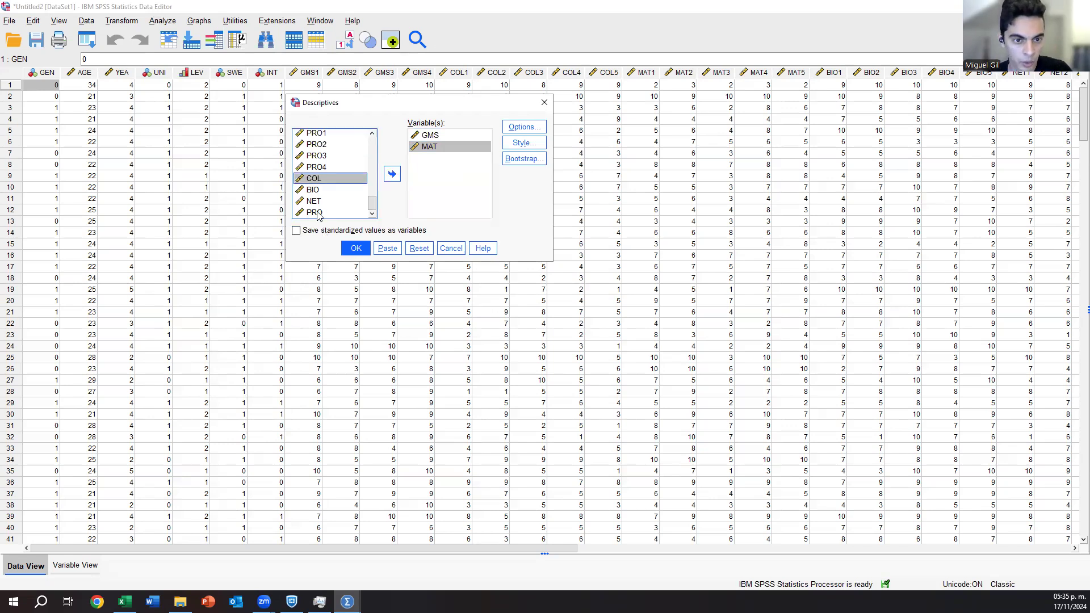
left_click(356, 207, "shift")
left_click(392, 174)
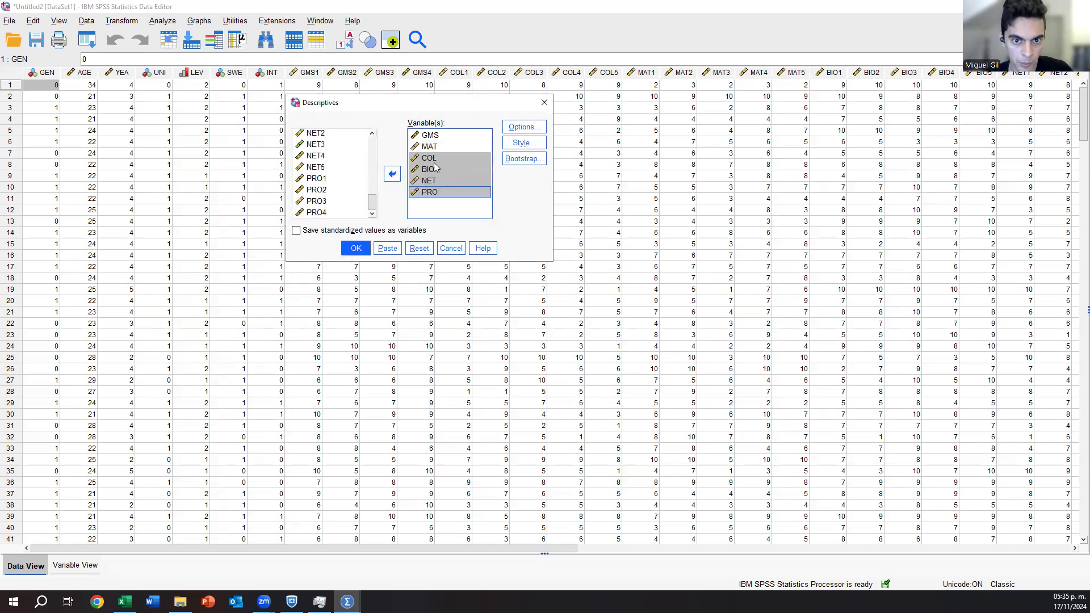
Step: Add control variables GEN through INT and run the descriptives
left_click_drag(372, 202, 372, 142)
left_click(320, 136)
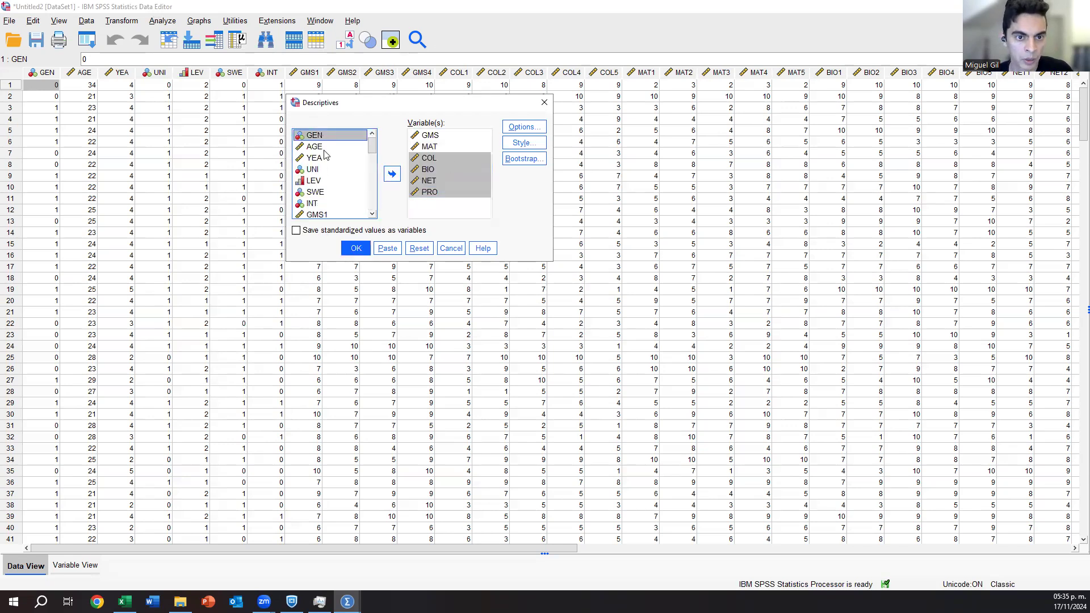
left_click(321, 206, "shift")
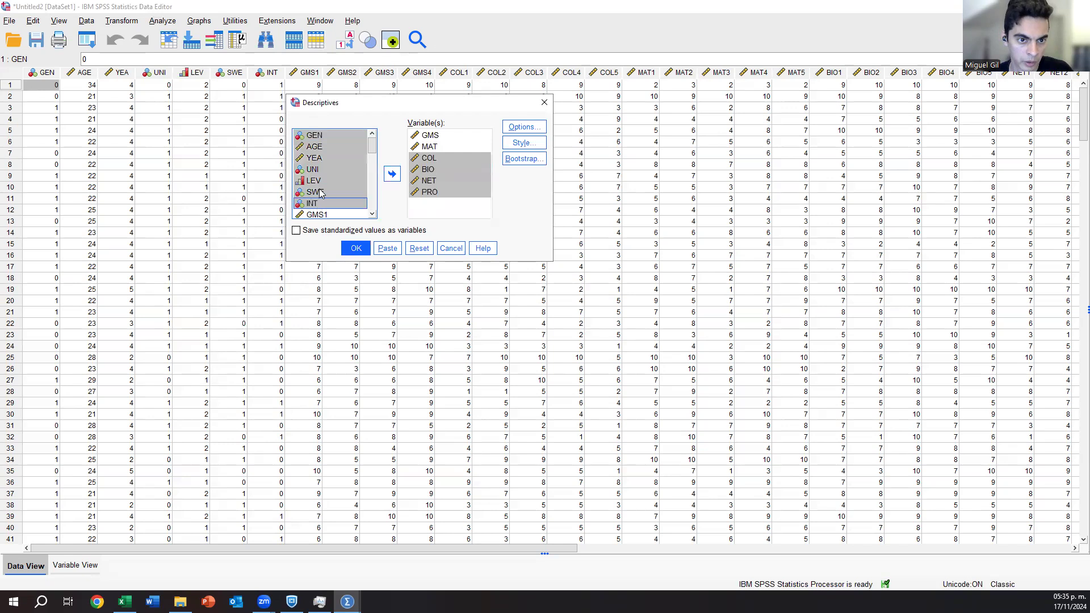
left_click(394, 177)
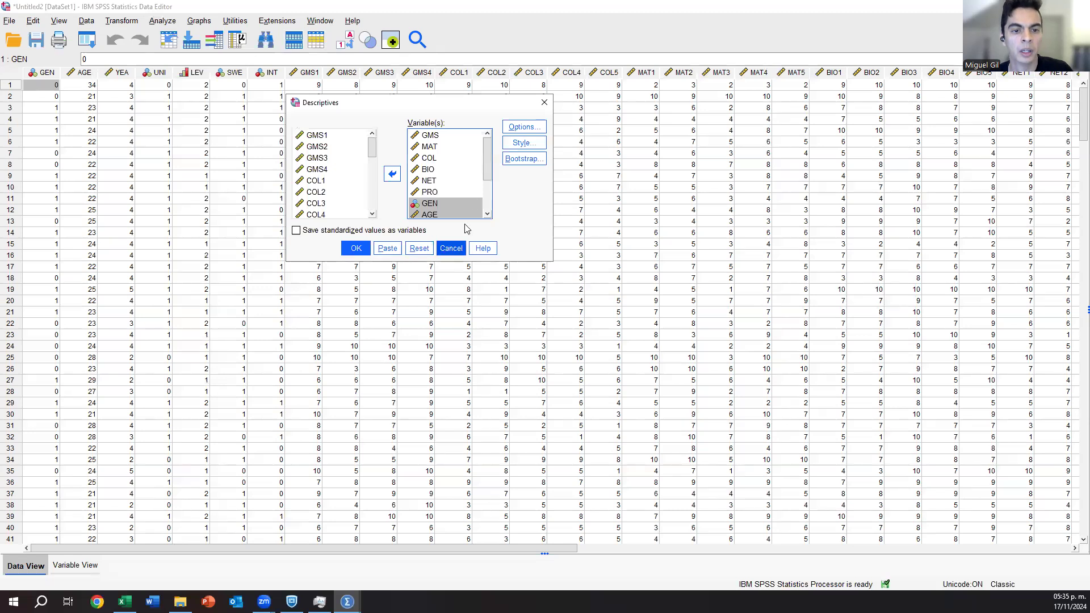
mouse_move(483, 170)
left_mouse_down()
mouse_move(486, 193)
mouse_move(485, 167)
left_mouse_up()
left_click(356, 248)
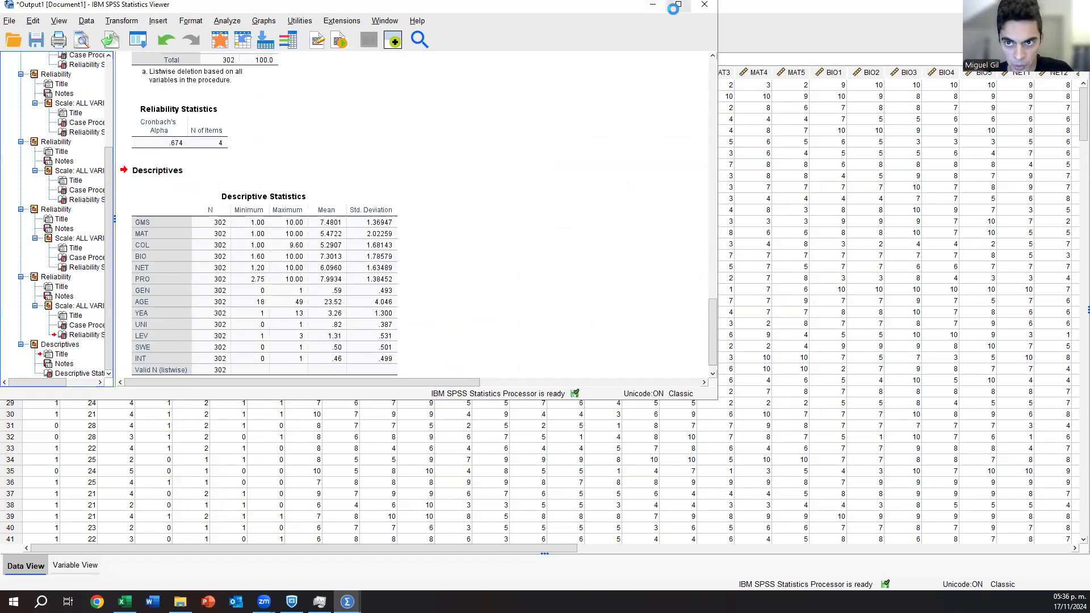
left_click(678, 5)
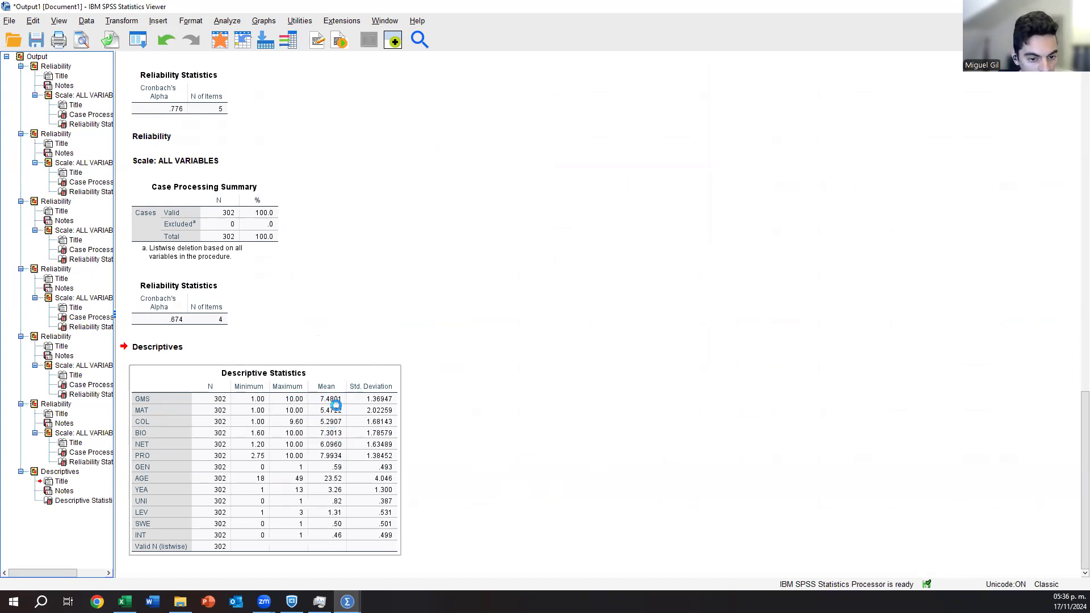
left_click(435, 378)
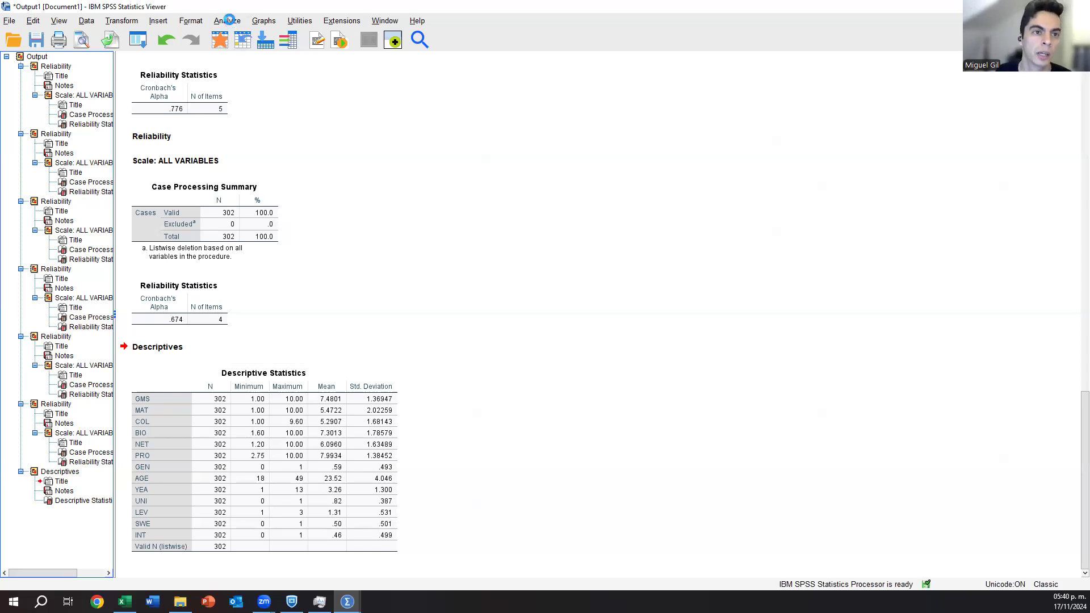
Step: Open the Bivariate Correlations dialog from Analyze > Correlate and move it down-left
left_click(229, 21)
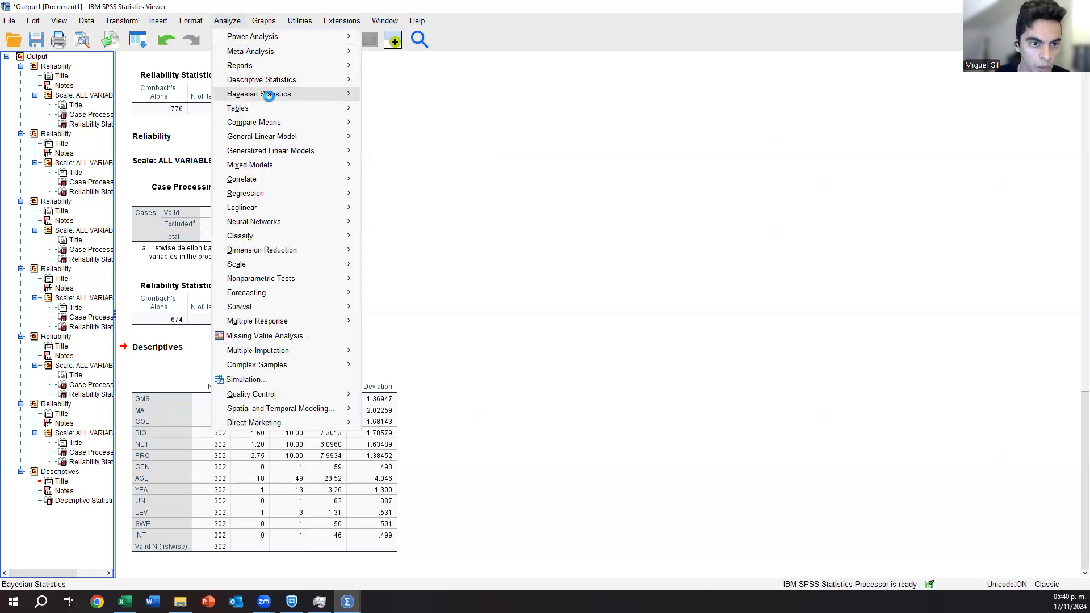
mouse_move(274, 122)
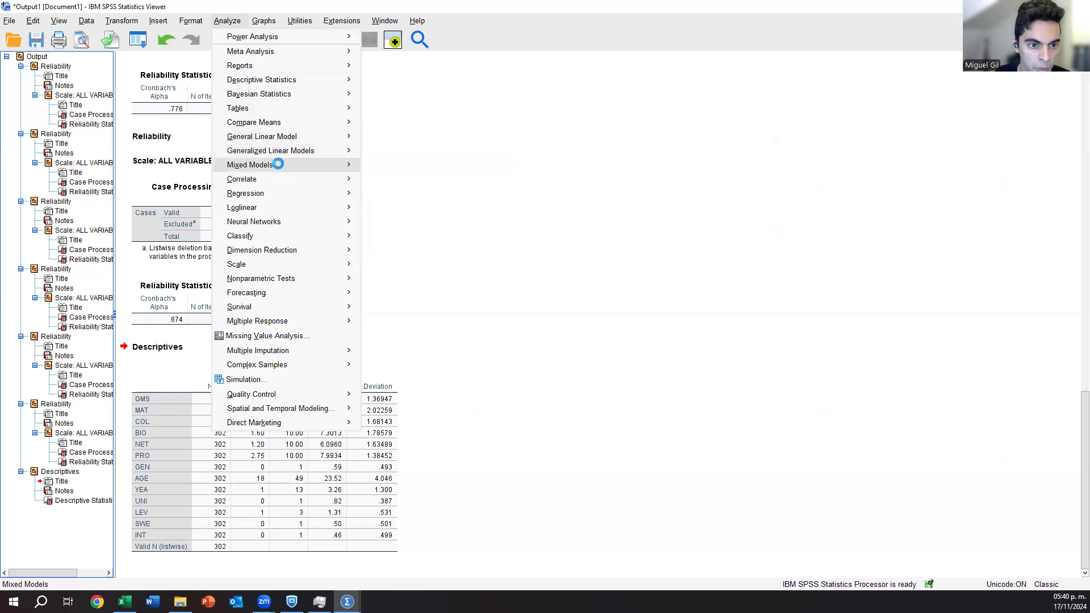
mouse_move(277, 175)
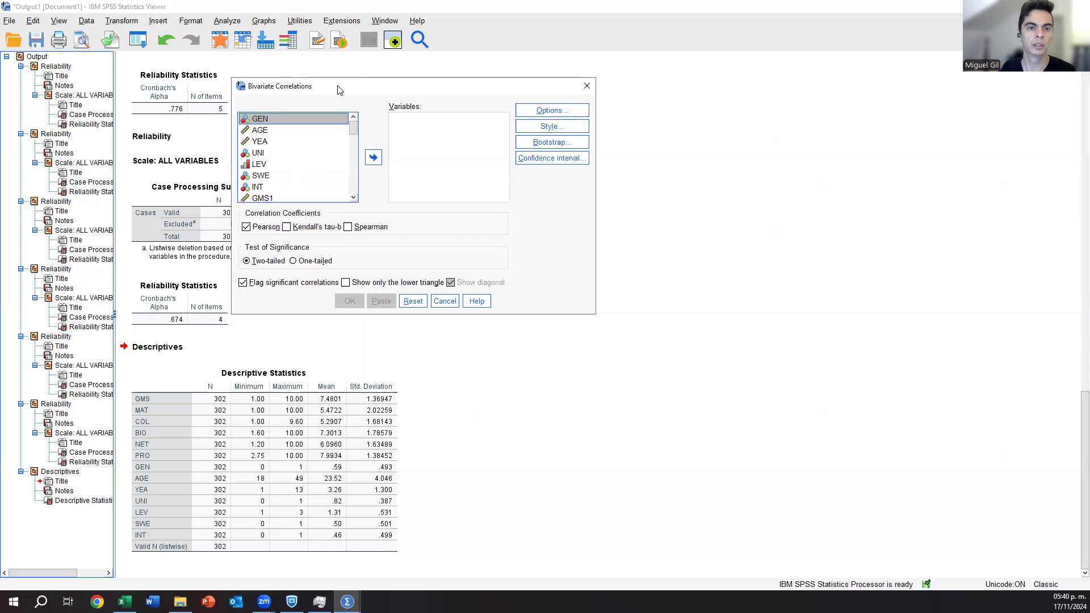
left_click_drag(339, 91, 323, 145)
left_click_drag(313, 198, 248, 199)
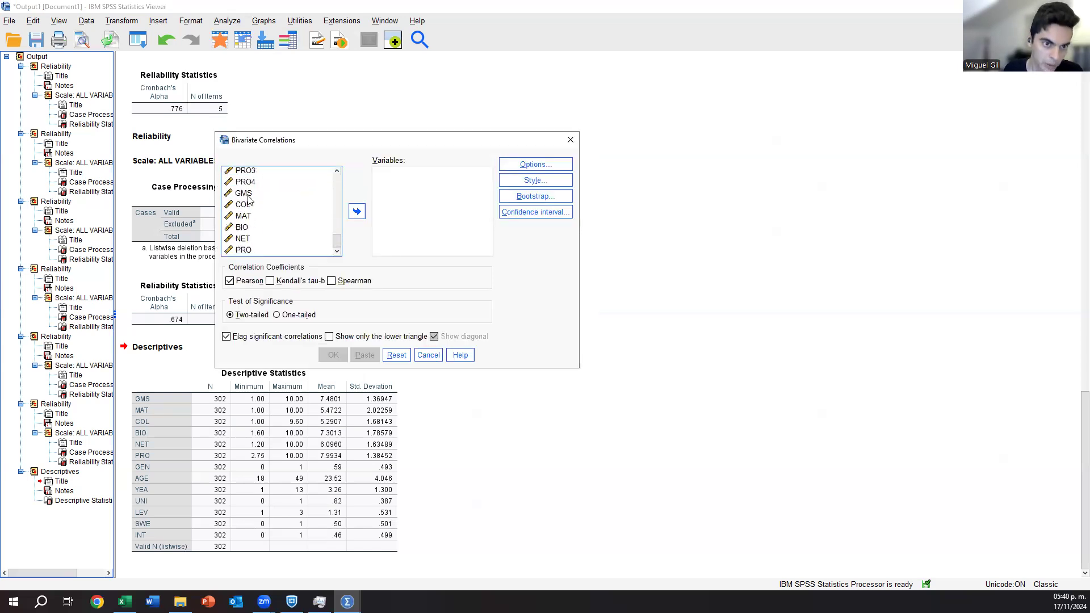
Step: Add GMS, MAT and COL through PRO to the correlation Variables list
left_click(248, 196)
left_click(354, 213)
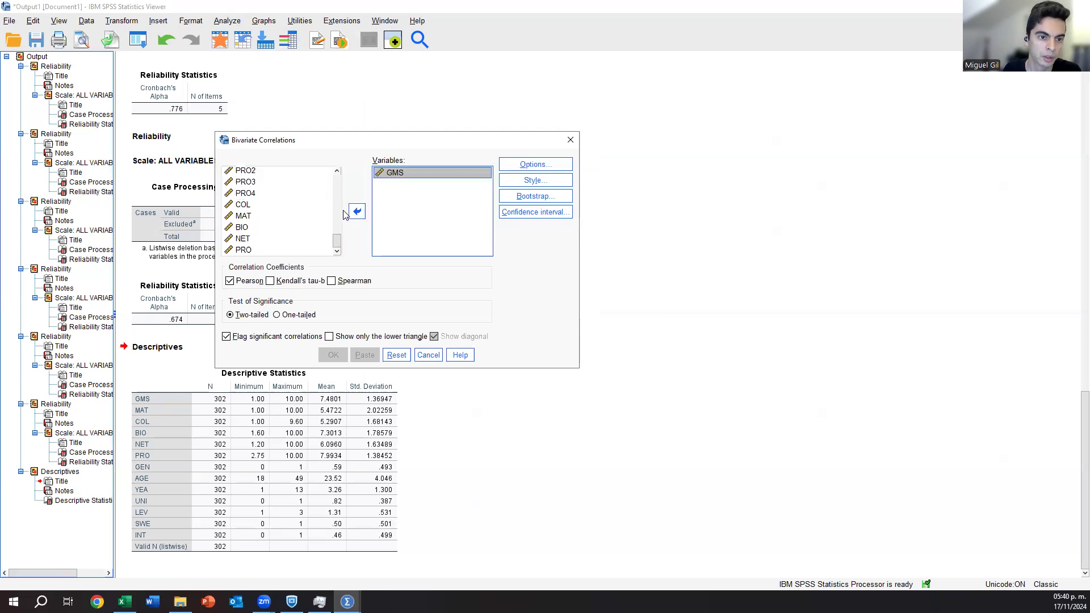
left_click(245, 219)
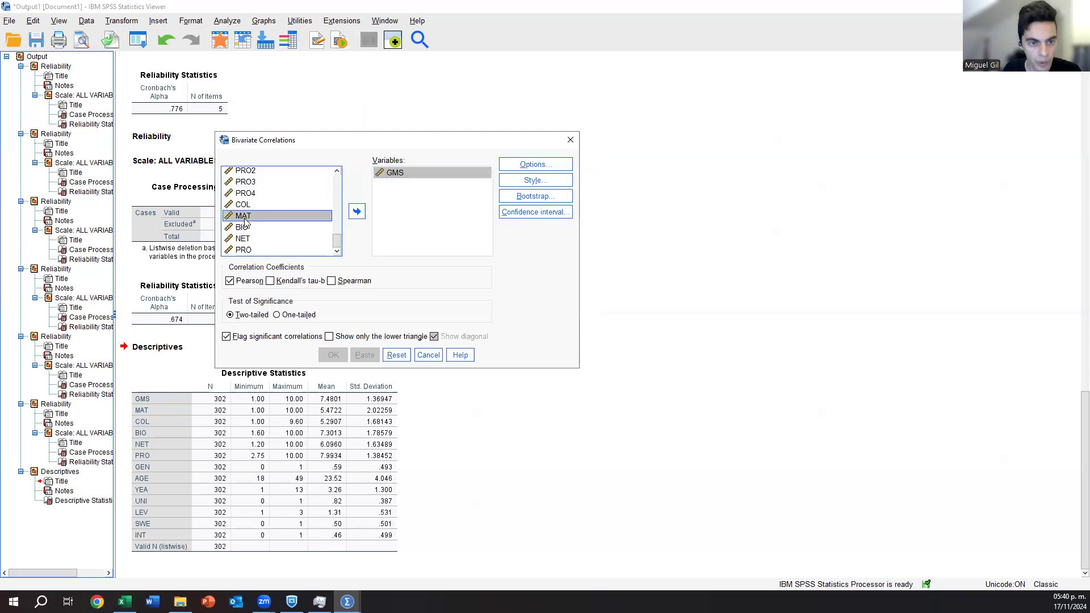
left_click(354, 215)
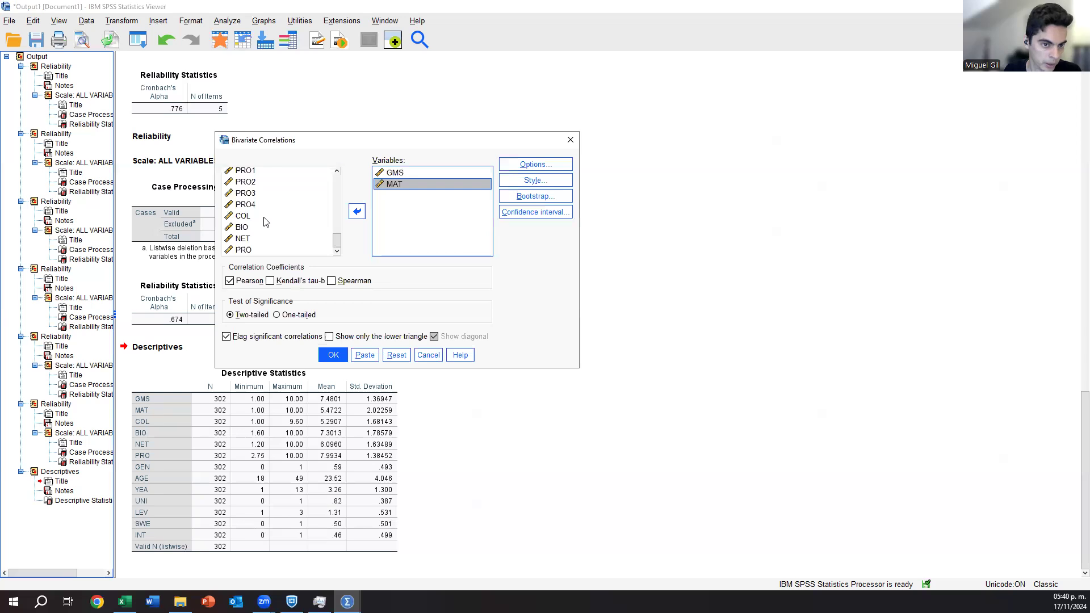
left_click(266, 218)
left_click(269, 251, "shift")
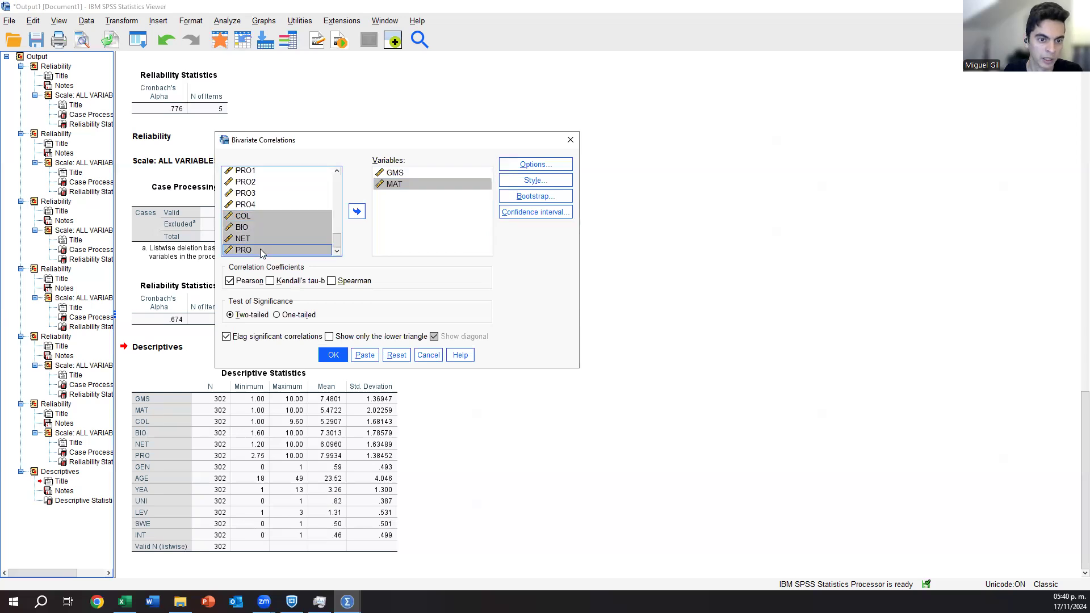
left_click(357, 212)
Step: Add the control variables GEN through INT to the correlation Variables list
scroll(342, 189, "up", 10)
left_click(250, 172)
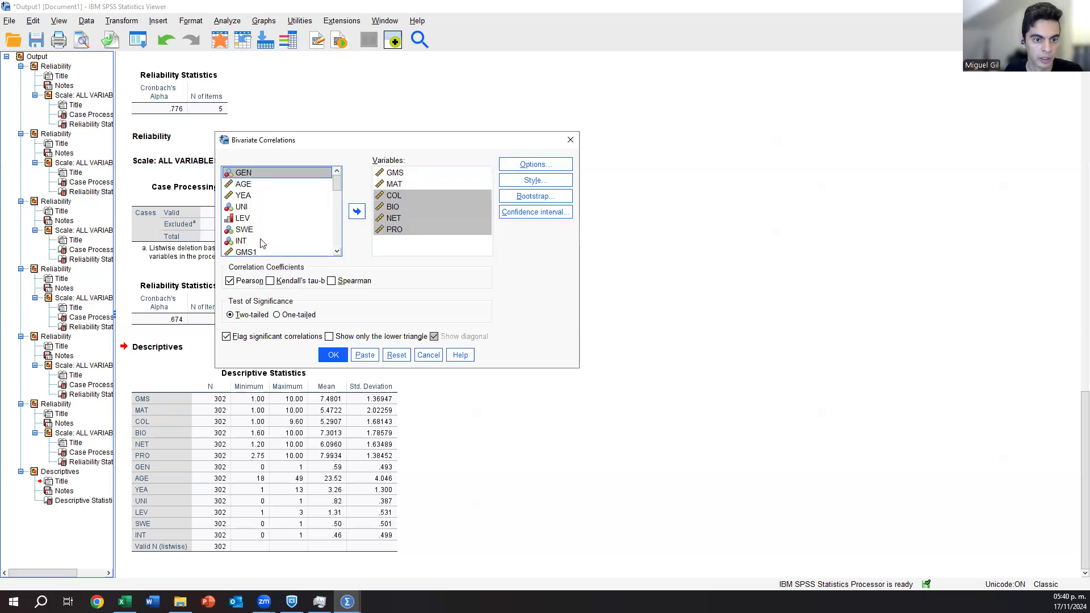
left_click(249, 241, "shift")
left_click(355, 215)
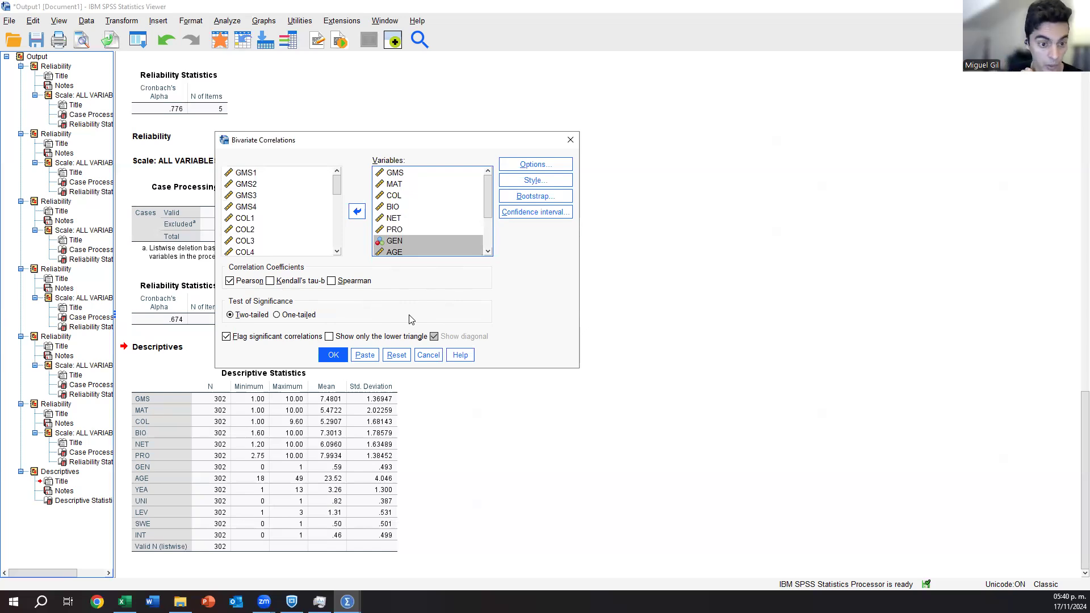
Step: Run the Pearson correlation and select the resulting Correlations table (N=302)
left_click(332, 355)
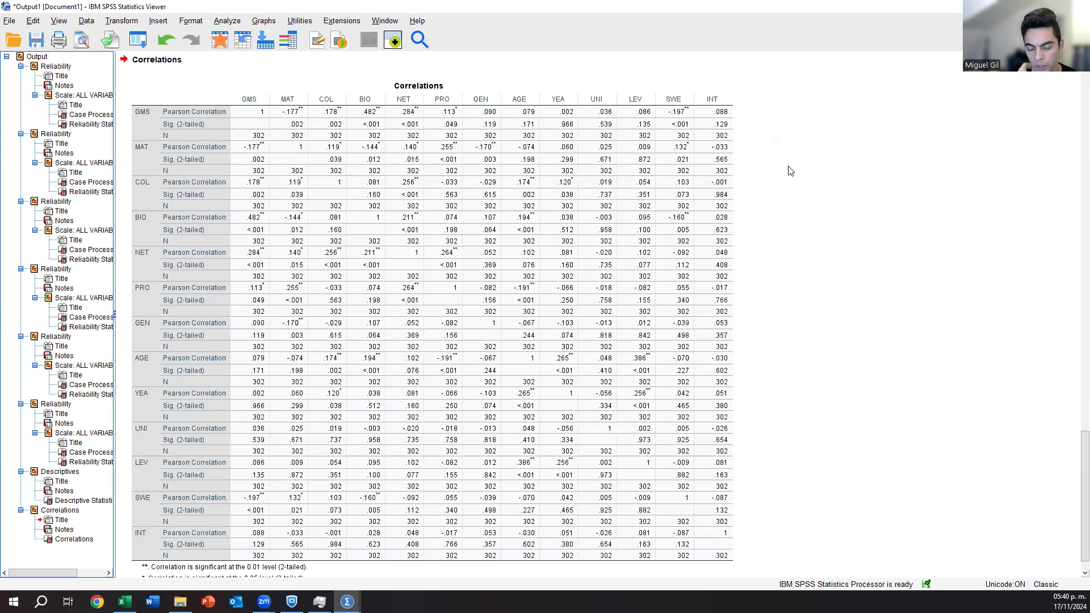
left_click(682, 149)
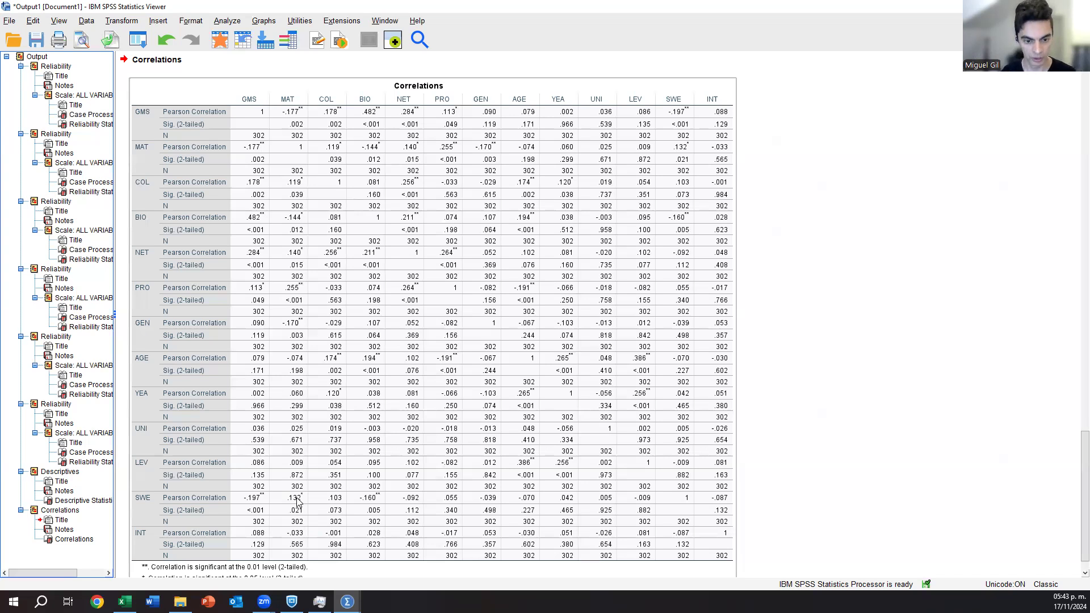
scroll(298, 502, "down", 1)
scroll(329, 497, "up", 2)
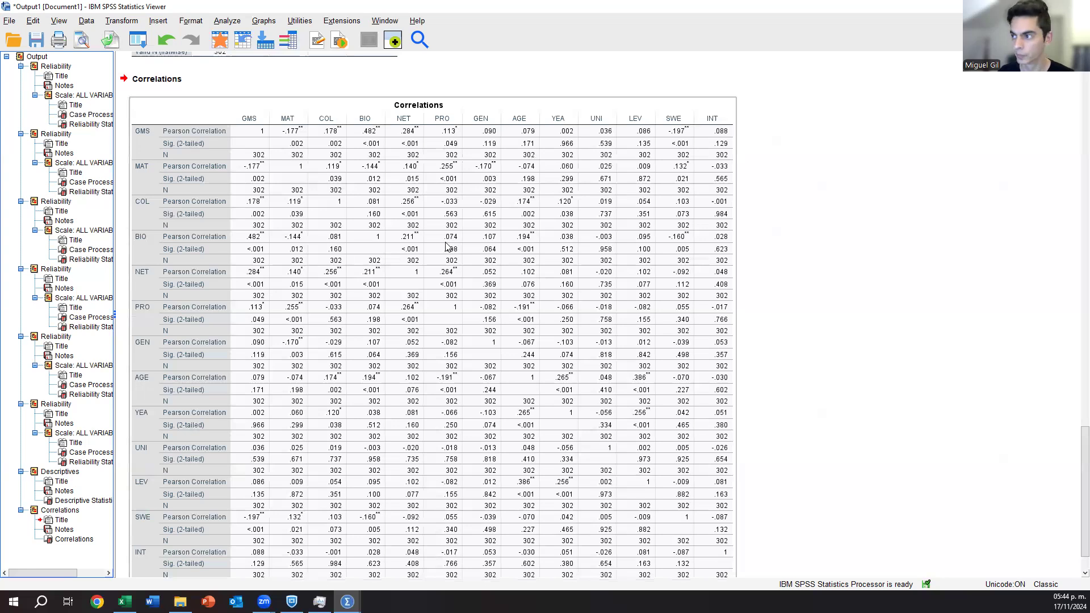
left_click(985, 188)
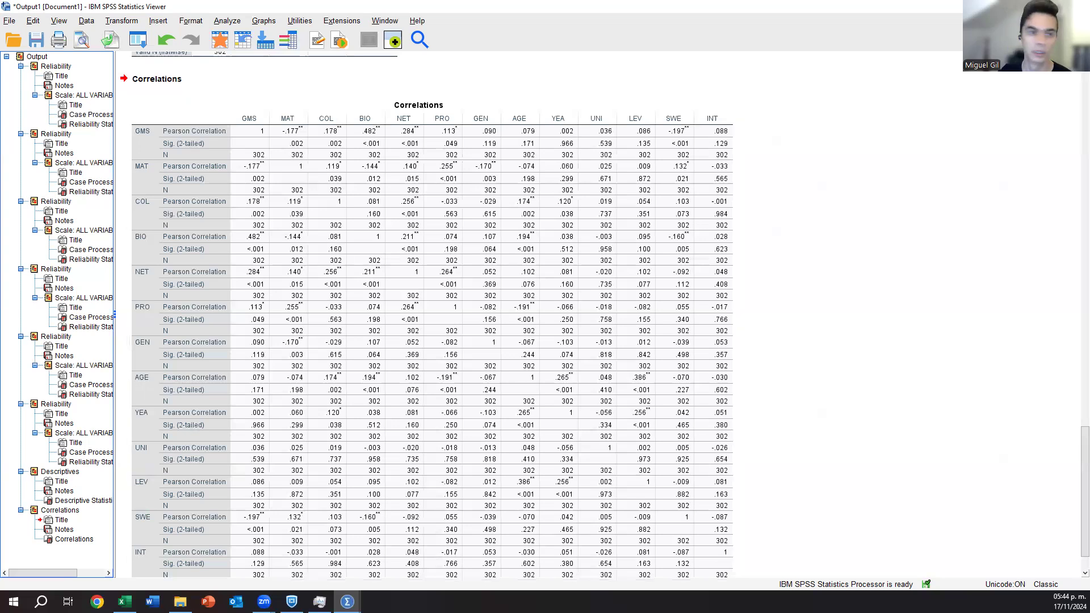